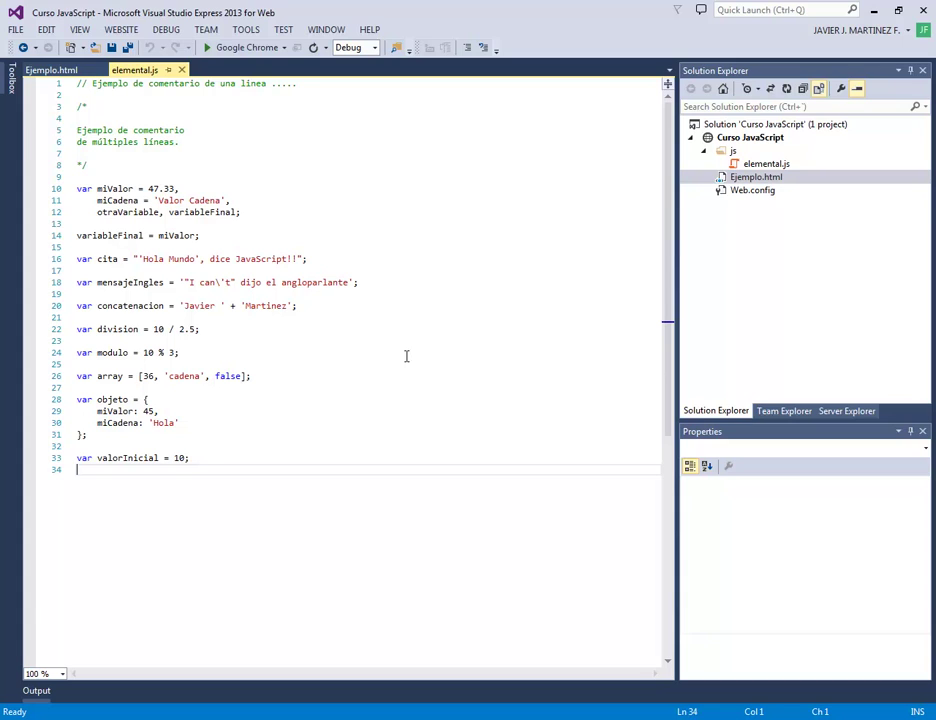
- Run Ejemplo.html in Chrome, open the DevTools console beside it and clear the favicon error
key(F5)
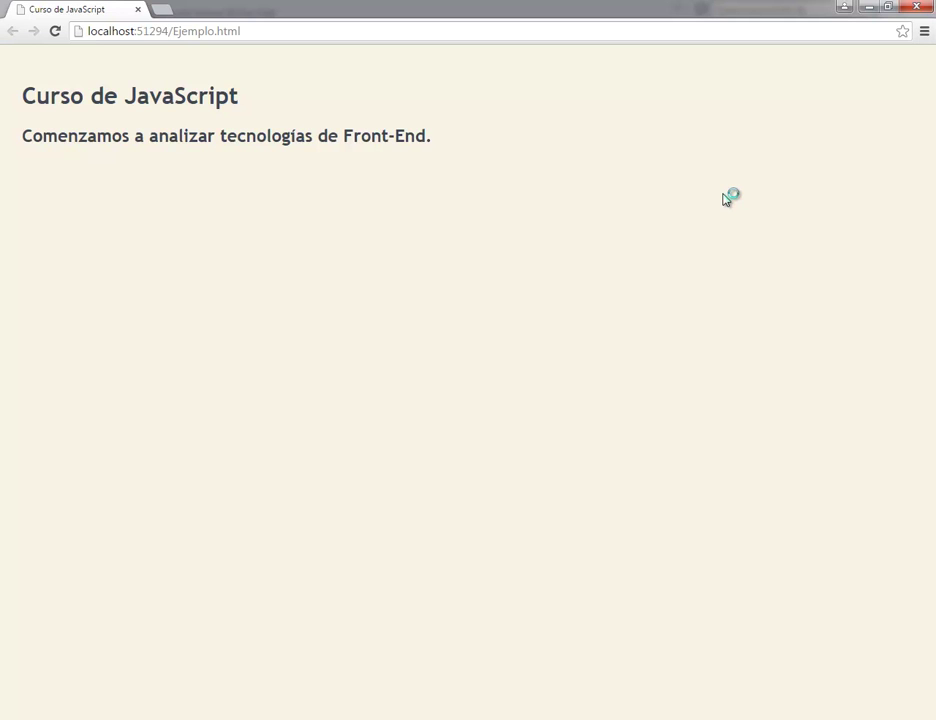
key(F12)
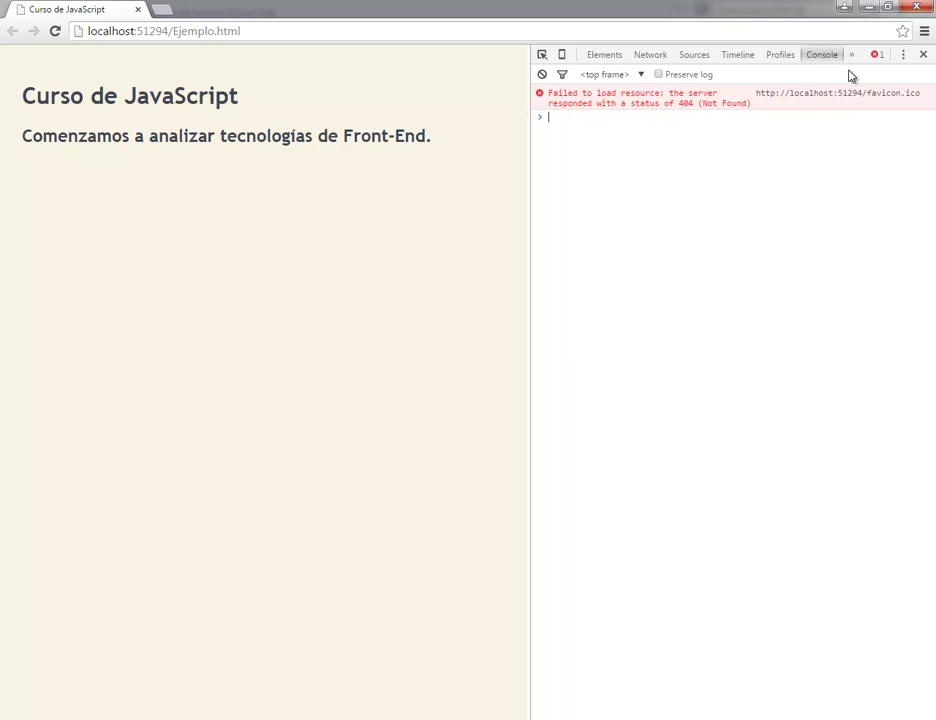
right_click(626, 106)
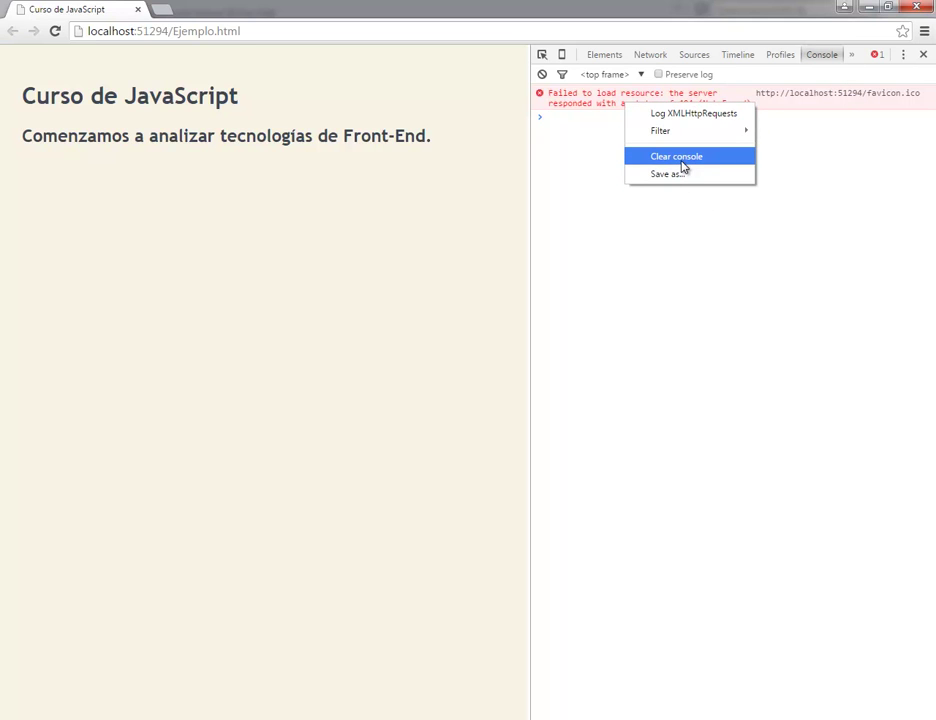
click(682, 160)
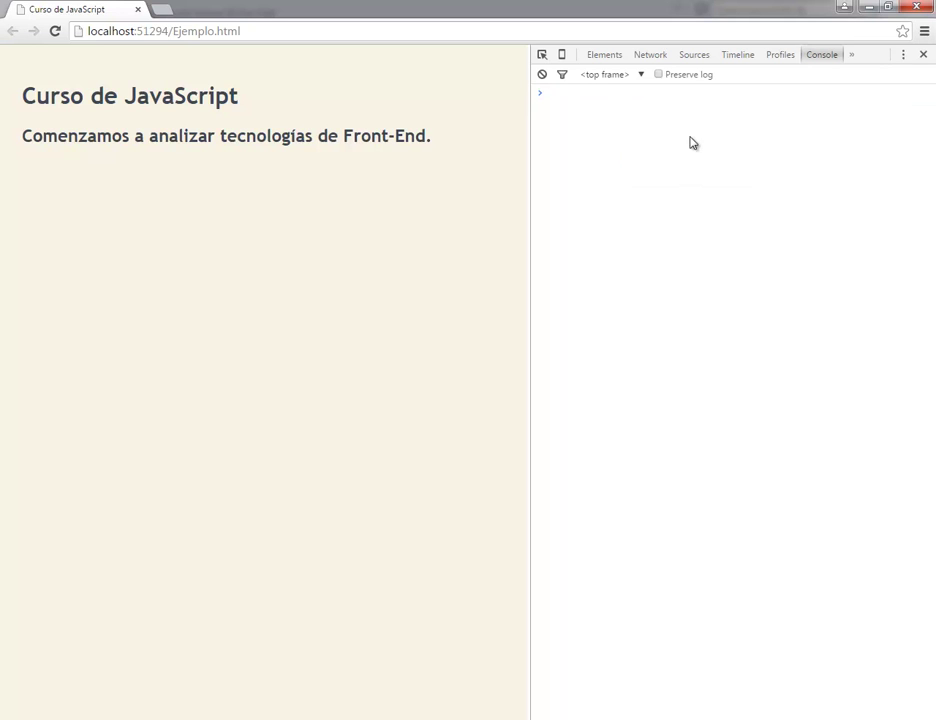
- After checking the code editor, run the add-and-assign of 5 on valorInicial, returning 15
key(alt+Tab)
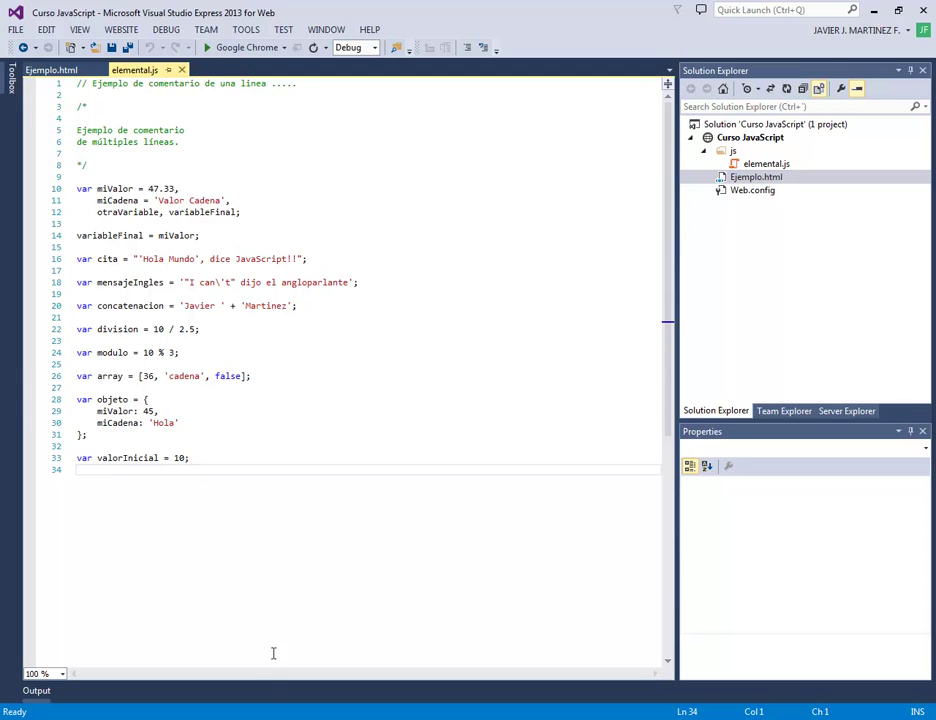
key(alt+Tab)
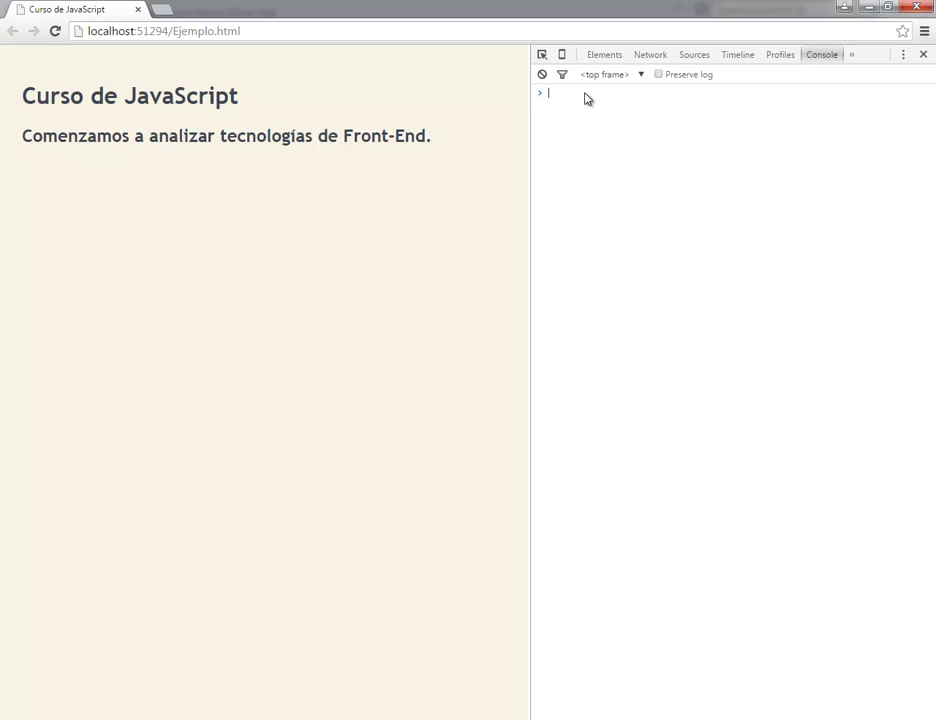
text(v)
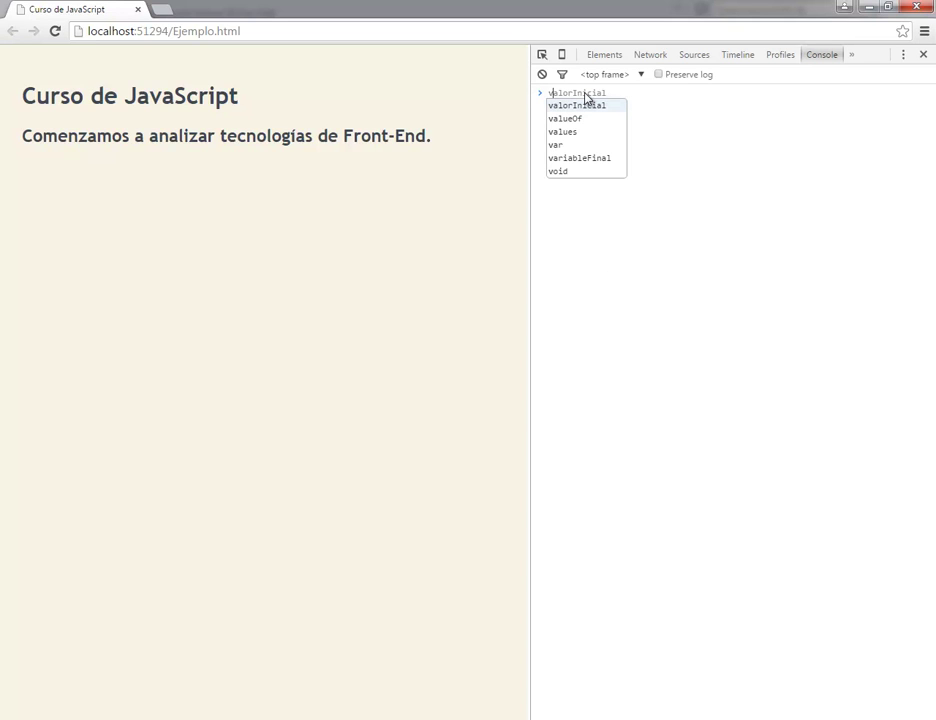
key(Tab)
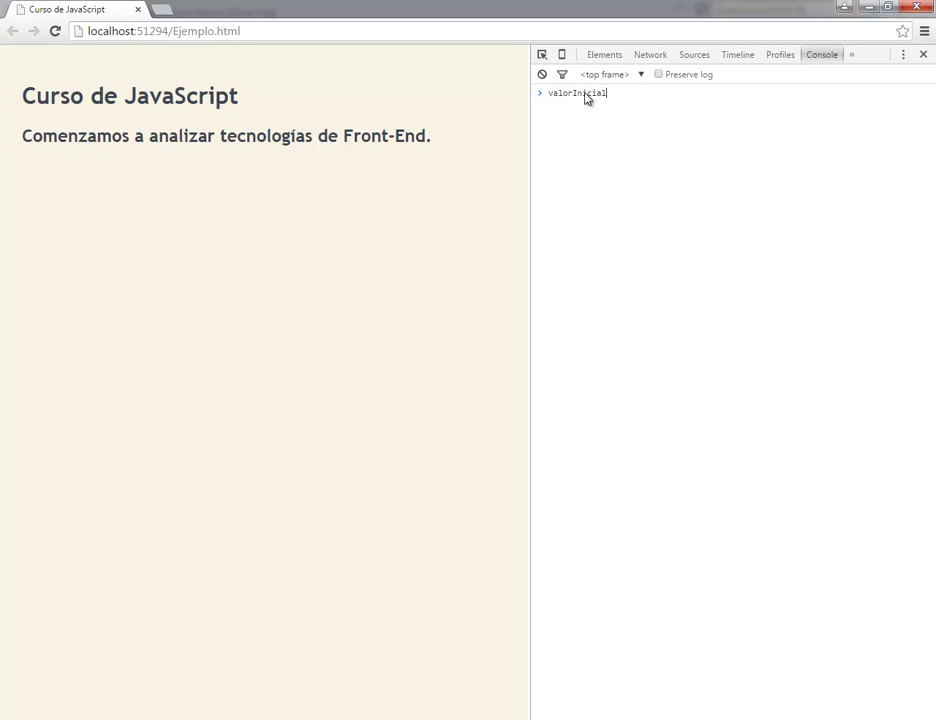
text(++)
text(5)
key(Return)
- Edit the recalled command to valorInicial-=3 and run it, giving 12
key(Up)
key(Left)
key(Left)
key(Left)
key(Delete)
text(-=)
text(3)
key(Return)
- Run valorInicial*=3, returning 36
key(Up)
- Change the command to valorInicial/=6 and run it, returning 6
key(Left)
key(Left)
key(Left)
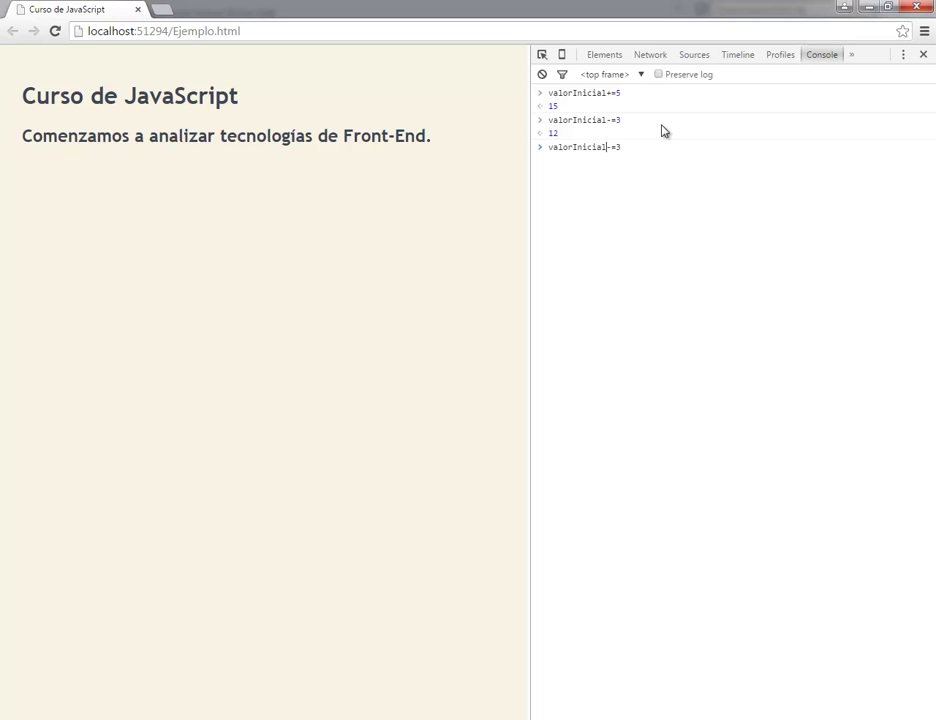
key(Delete)
text(*)
key(Return)
key(Up)
key(Left)
key(Left)
key(Left)
key(Delete)
text(/)
key(Right)
key(Right)
key(BackSpace)
text(6)
key(Return)
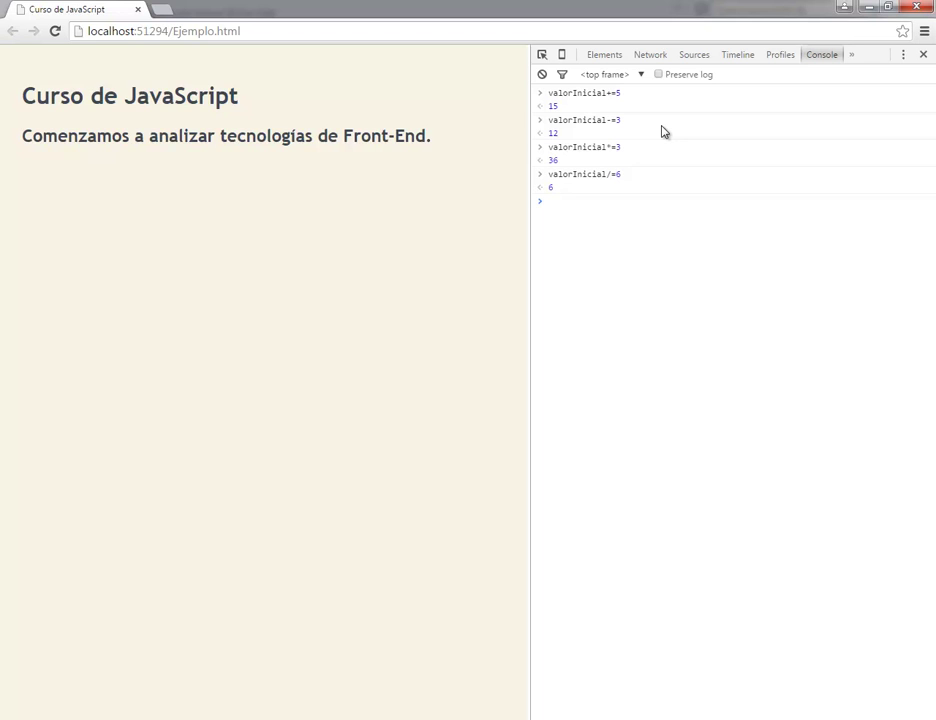
- Change the command to valorInicial+=1 and run it, returning 7
key(Up)
key(Left)
key(BackSpace)
key(BackSpace)
text(+)
text(=)
key(Delete)
text(1)
key(Return)
- Turn the recalled valorInicial+=1 into valorInicial%=2 and run it, returning 1
key(Up)
key(Left)
key(Left)
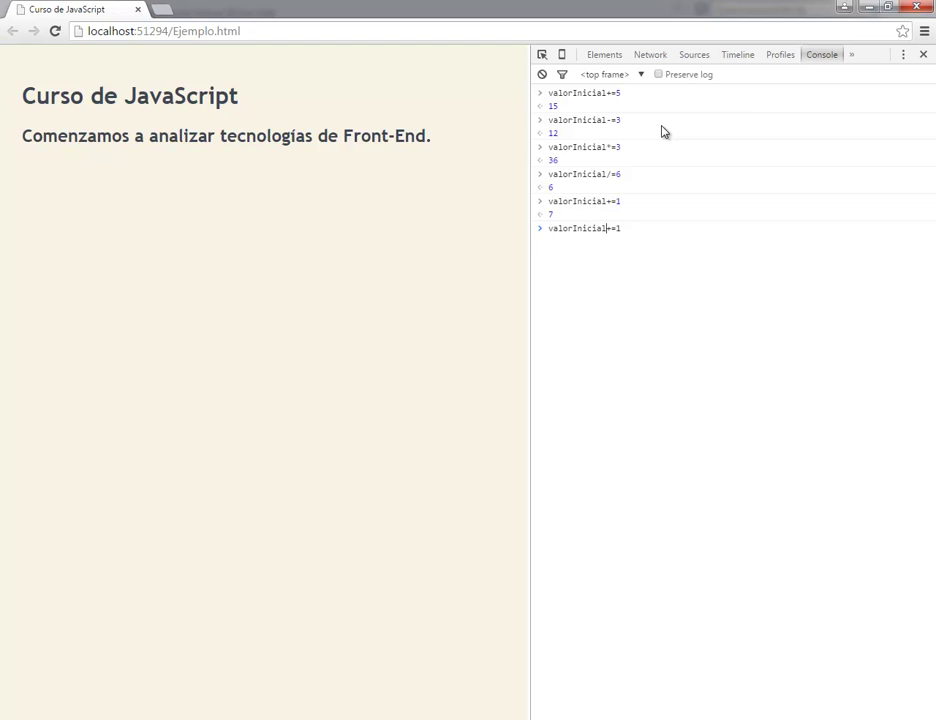
key(Delete)
text(%)
key(Delete)
text(2)
key(Return)
- Test valorInicial == 1 (true), then valorInicial != 1 (false)
key(Up)
key(BackSpace)
key(BackSpace)
key(BackSpace)
text(==)
text( 1)
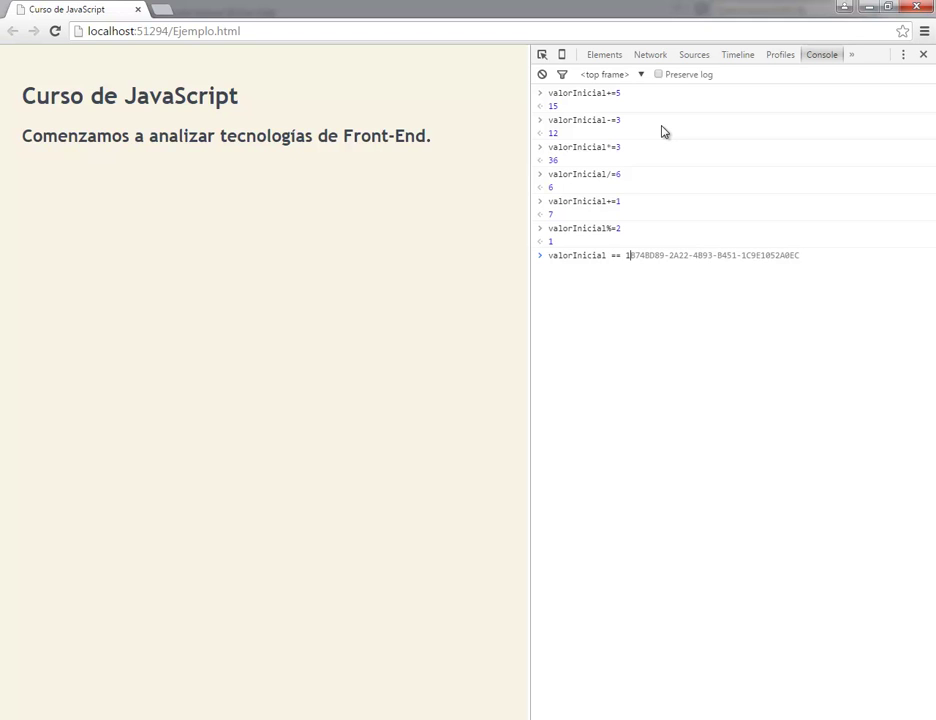
key(Return)
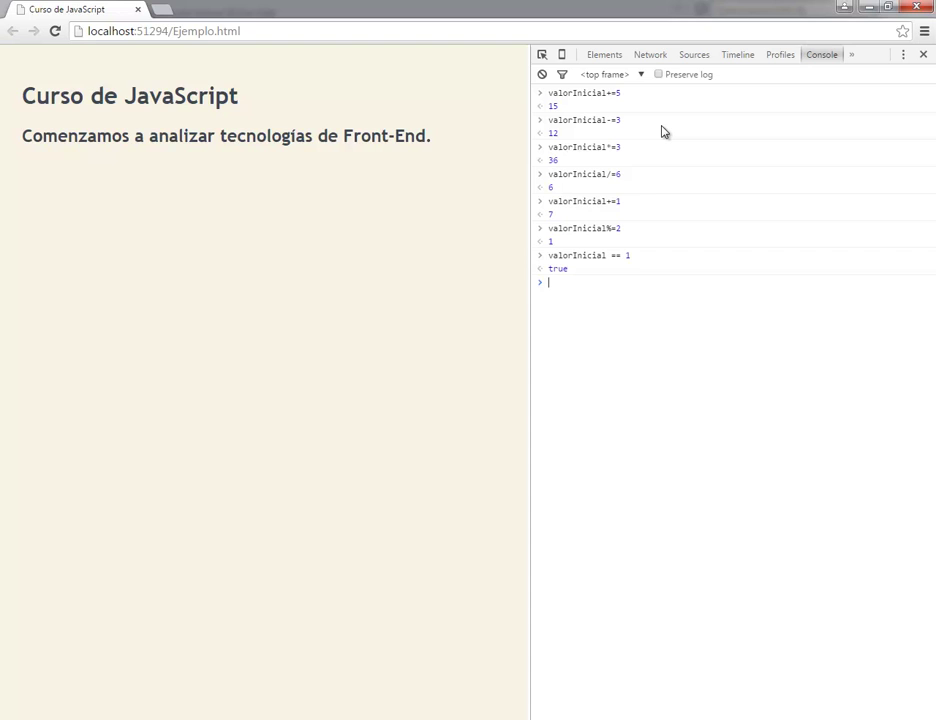
key(Up)
key(Left)
key(Left)
key(Left)
key(Left)
key(Delete)
text(!)
key(Return)
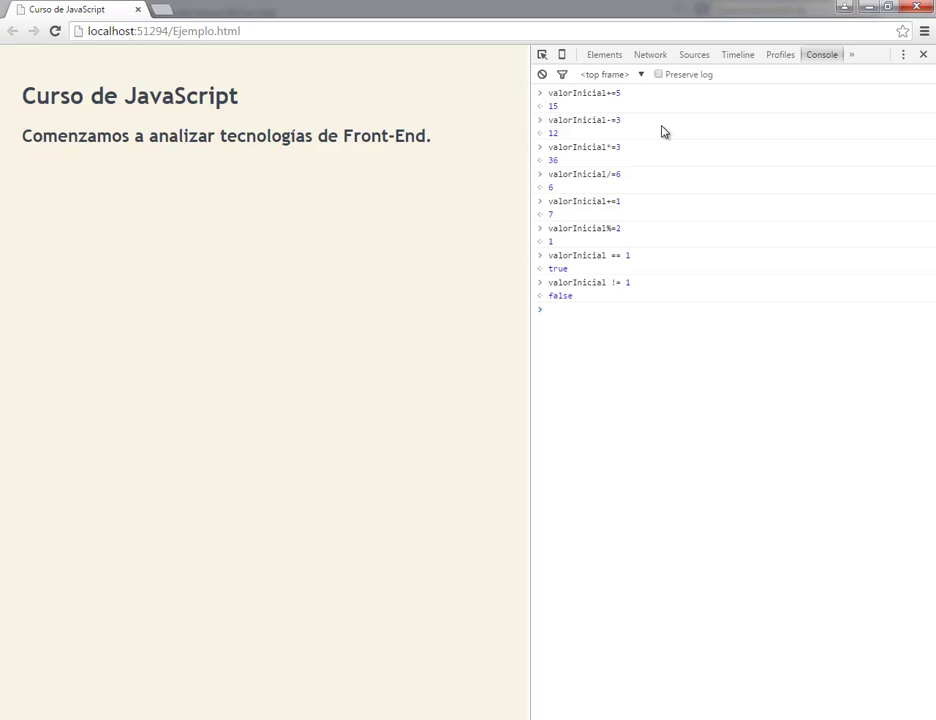
- Run valorInicial == 1 again, then the strict valorInicial === 1, both true
key(Up)
key(Left)
key(Left)
key(Left)
key(Left)
key(Delete)
text(=)
key(Return)
key(Up)
key(Left)
key(Left)
text(=)
key(Return)
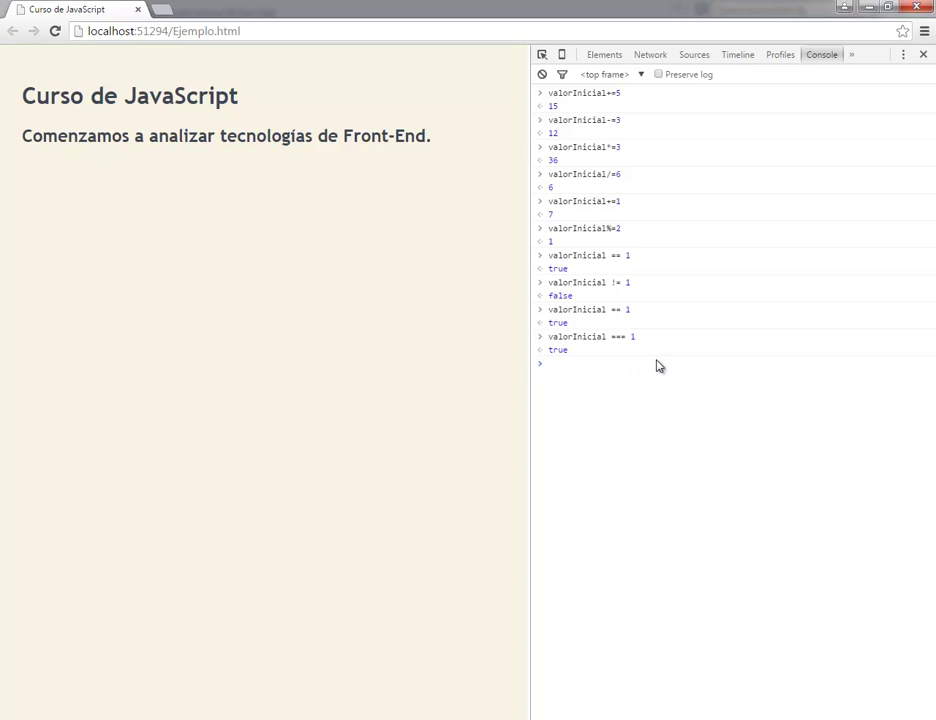
- Edit the strict comparison back to valorInicial == 1 and run it
key(Up)
key(Up)
key(Left)
key(Left)
key(Left)
key(Delete)
text(=)
key(Return)
- Compare valorInicial > 1 (false) and valorInicial >= 1 (true)
key(Up)
key(Left)
key(Left)
key(BackSpace)
key(BackSpace)
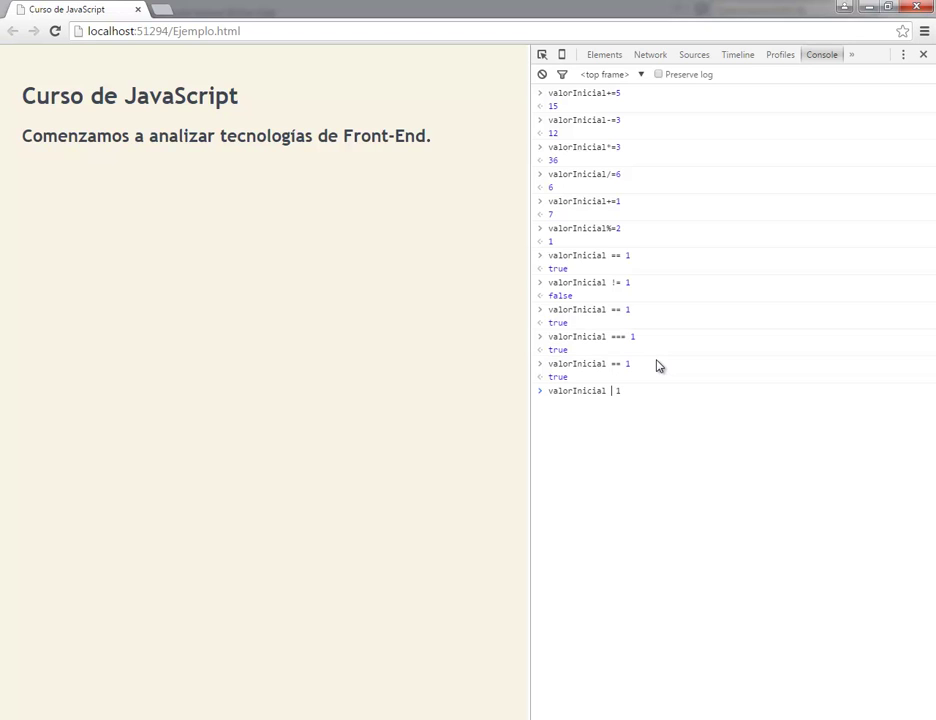
text(>)
key(Return)
key(Up)
key(Left)
- Compare valorInicial < 1 (false) and valorInicial <= 1 (true)
key(Left)
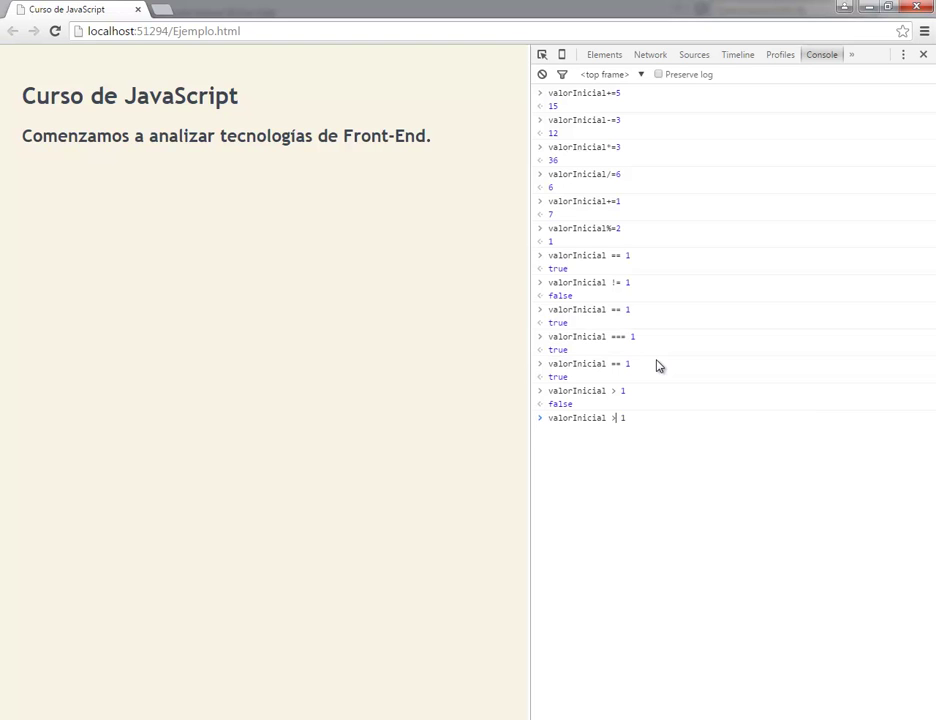
text(=)
key(Return)
key(Up)
key(Left)
key(Left)
key(Left)
key(Left)
key(Delete)
key(Delete)
text(<)
key(Return)
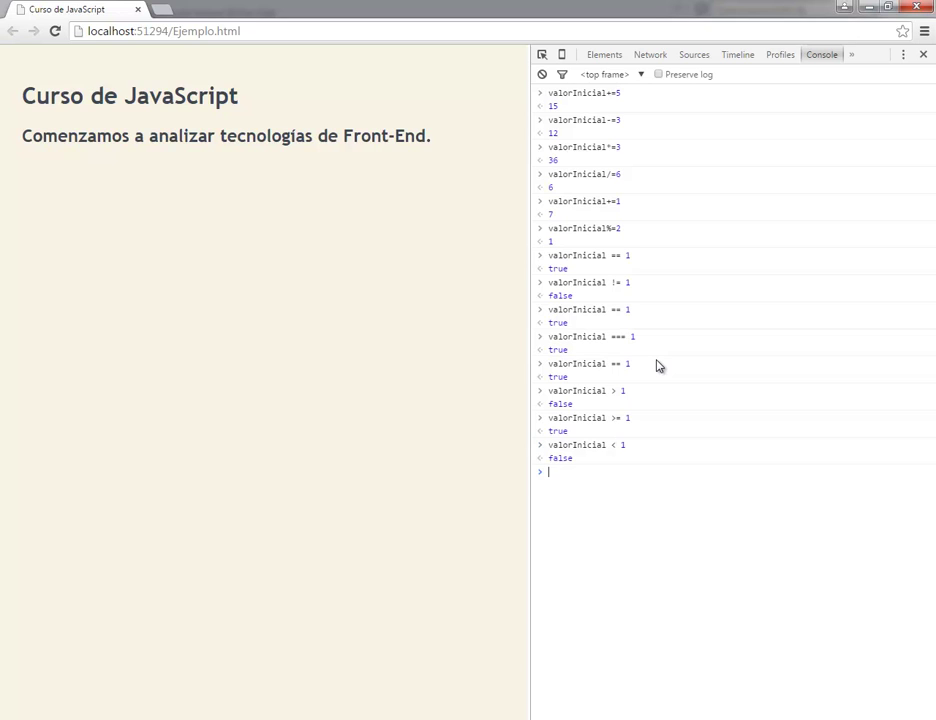
key(Up)
key(Left)
- Recall valorInicial <= 1 and delete its operator
key(Left)
text(=)
key(Return)
key(Up)
key(Left)
key(Left)
key(Left)
key(BackSpace)
key(Delete)
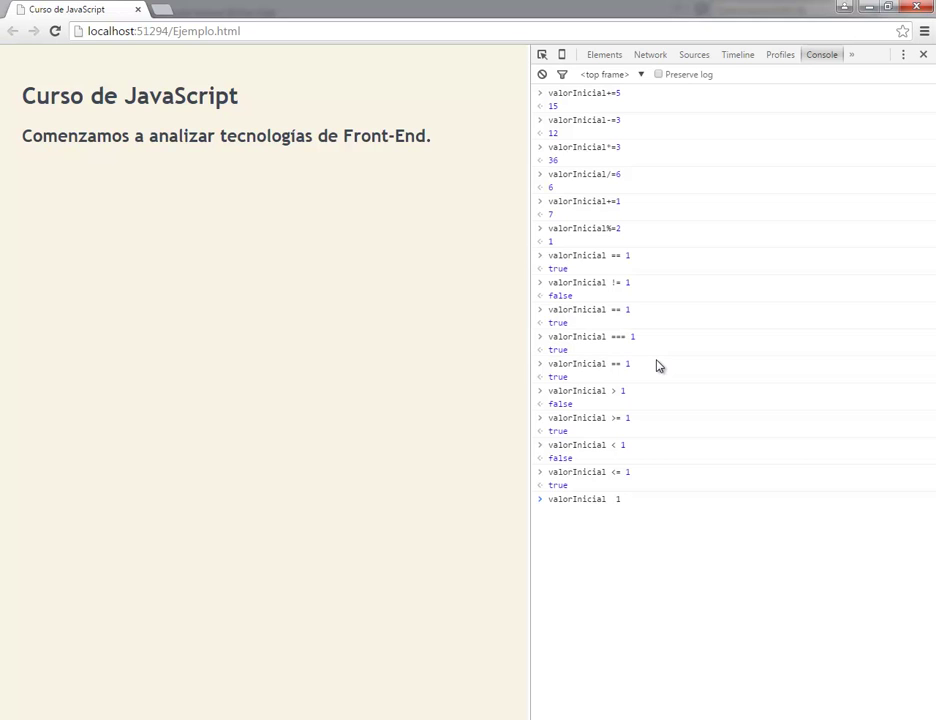
- Compare valorInicial == '1' against the string, returning true
text(== )
text(')
text(')
key(Return)
- Evaluate 1 > 1 (false) and 1 >= 1 (true)
text(1)
text( >)
text( 1)
key(Return)
key(Up)
key(Left)
key(Left)
text(=)
key(Return)
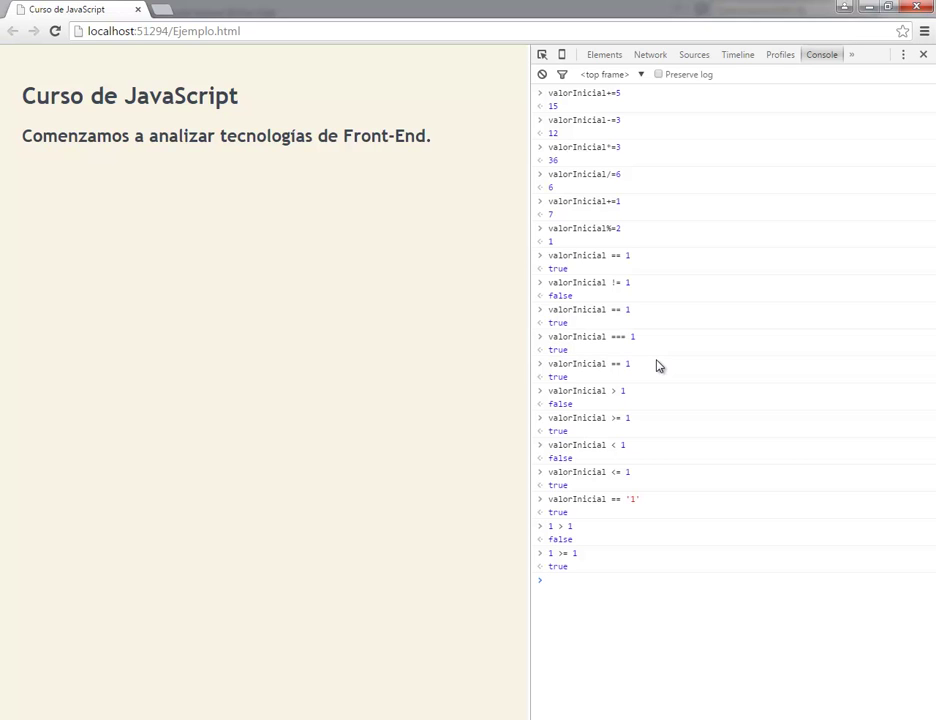
- Edit the recalled 1 >= 1 line into a comparison with the string '1'
key(Up)
key(Left)
key(Left)
key(Left)
key(Left)
key(Right)
key(Delete)
text(=)
key(Right)
key(Right)
text(')
key(Delete)
key(Right)
- Evaluate 1 == '1', then edit it to 1 < '1' and evaluate that
text(')
key(Return)
key(Up)
- Evaluate 1 > '1' by changing the operator on the recalled line
key(Left)
key(BackSpace)
key(BackSpace)
text(<)
key(Return)
key(Up)
key(Left)
key(Left)
key(Left)
key(Left)
key(BackSpace)
text(>)
key(Return)
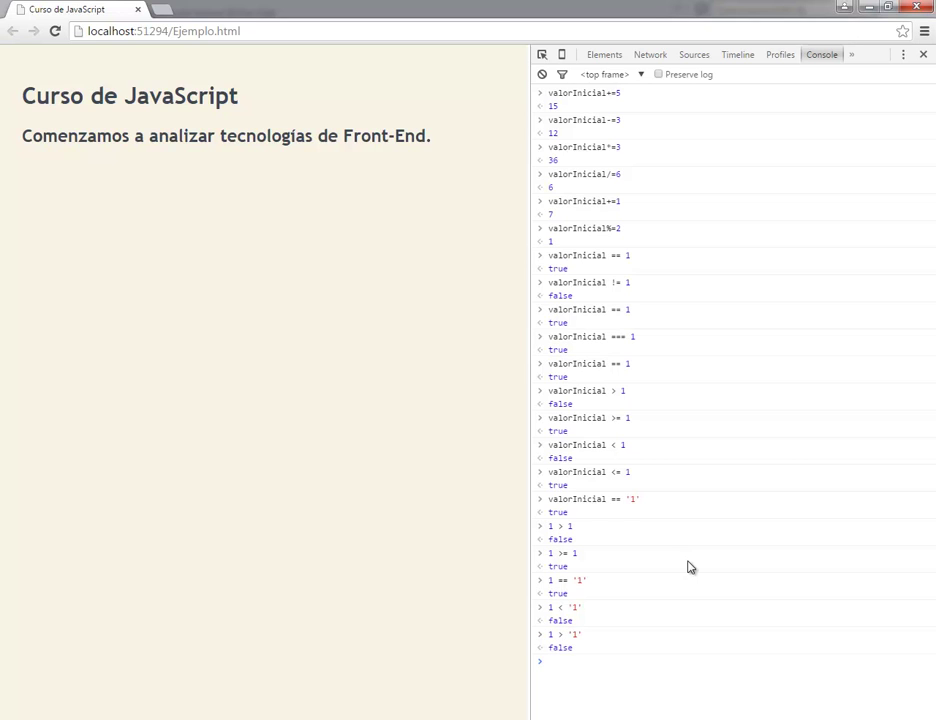
- Replace the leading 1 with 2 and evaluate 2 > '1'
key(Up)
key(Left)
key(Left)
- Evaluate 2 < '1' and then 2 <= '1'
key(Left)
key(Left)
key(Left)
key(Left)
key(Left)
key(Delete)
text(2)
key(Down)
key(Up)
key(Return)
key(Up)
key(Left)
key(Left)
key(Left)
key(Left)
key(Left)
key(Left)
key(Left)
key(Delete)
text(<)
key(Return)
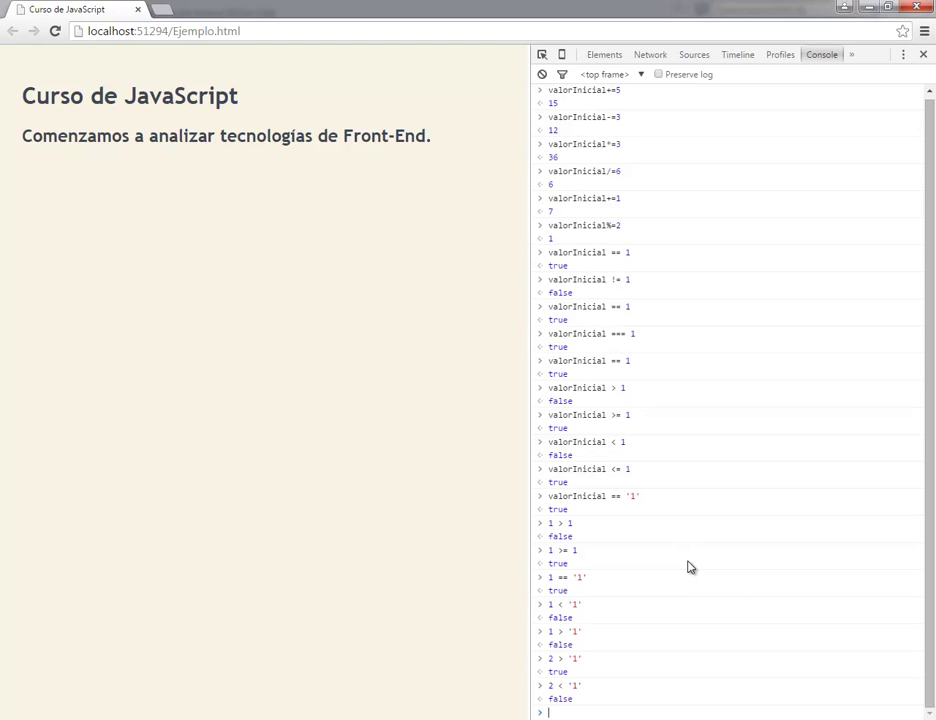
key(Up)
key(Left)
key(Left)
- Evaluate 2 >= '1', then recall it and delete the = sign
key(Left)
text(=)
key(Return)
key(Up)
key(Left)
key(Left)
key(Left)
key(Left)
key(Left)
key(BackSpace)
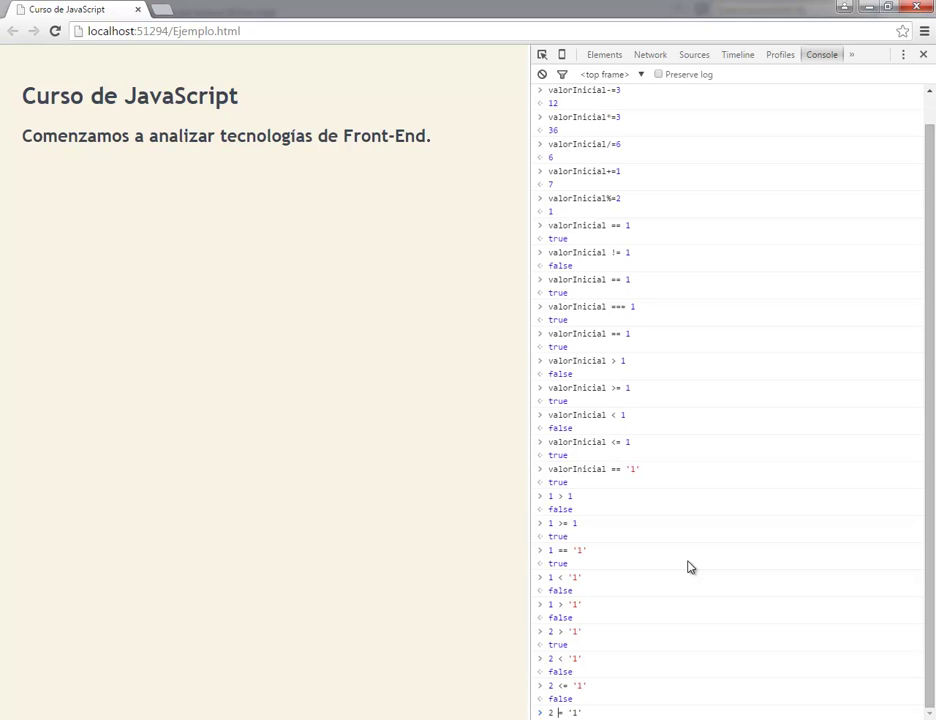
text(>)
key(Return)
key(Up)
key(Left)
key(Left)
key(Left)
key(Left)
key(BackSpace)
key(Return)
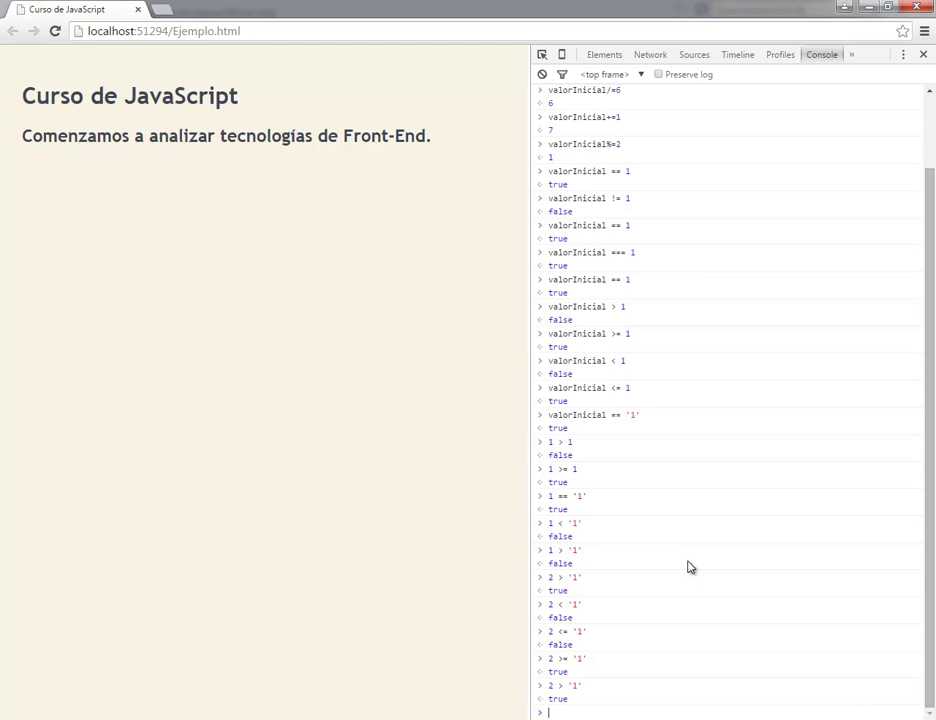